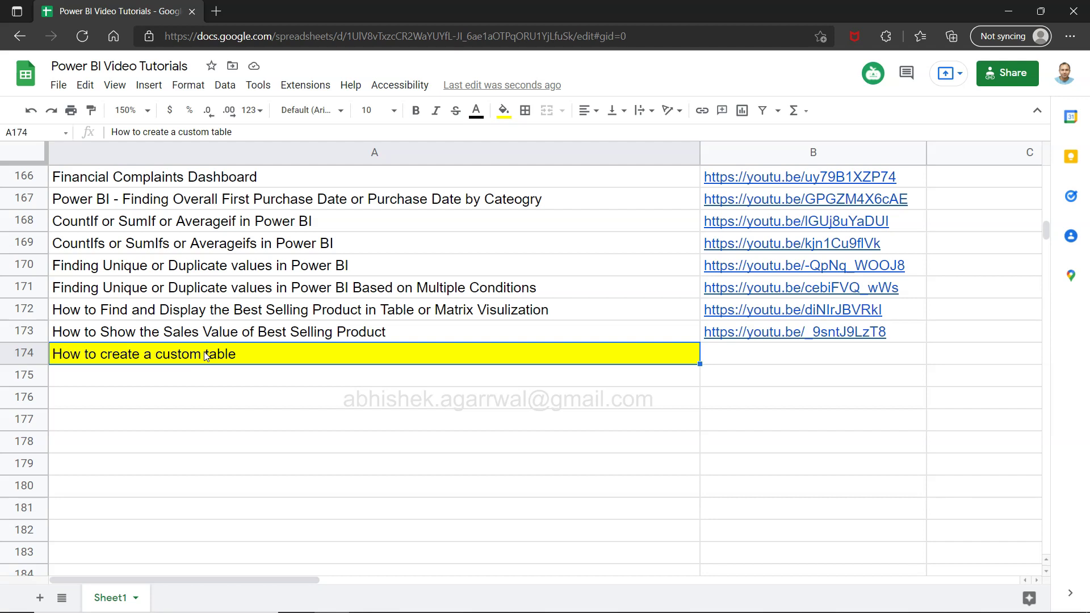
click(325, 339)
click(571, 32)
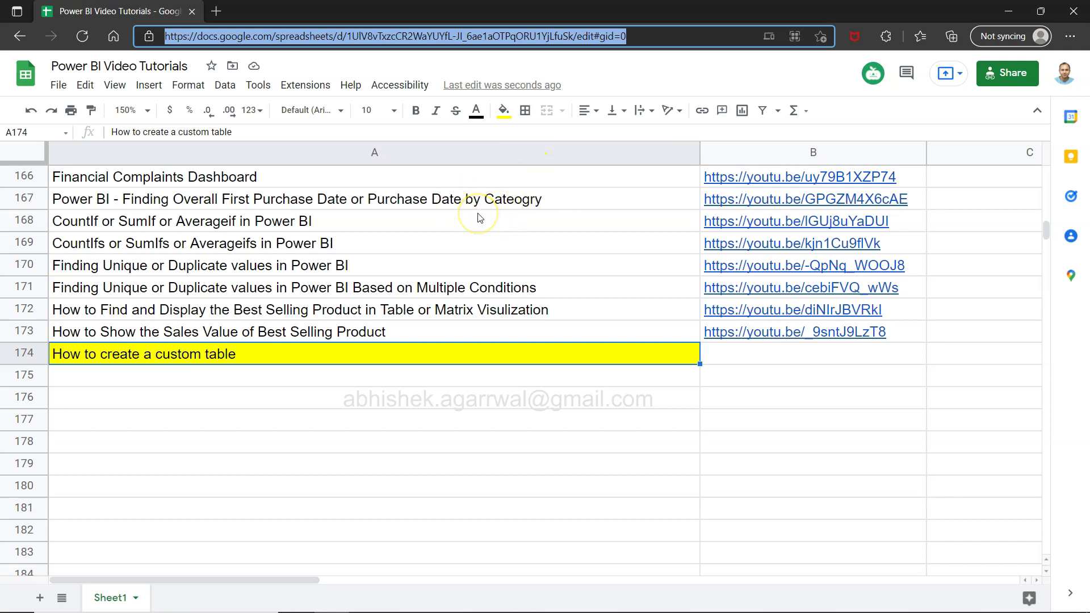
scroll(479, 218, up, 1)
scroll(478, 218, up, 1)
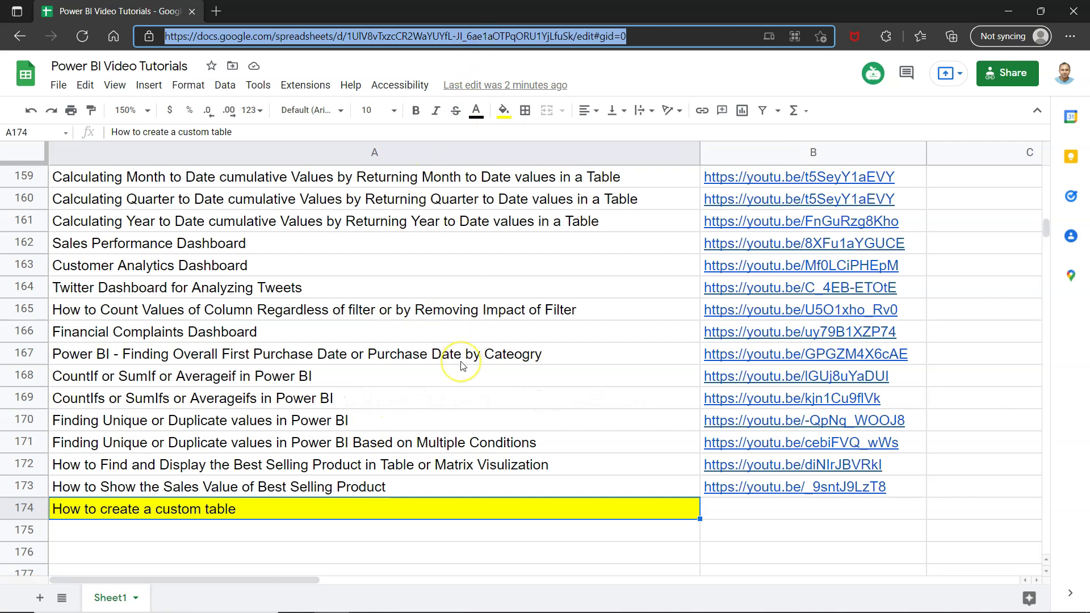
scroll(461, 365, down, 2)
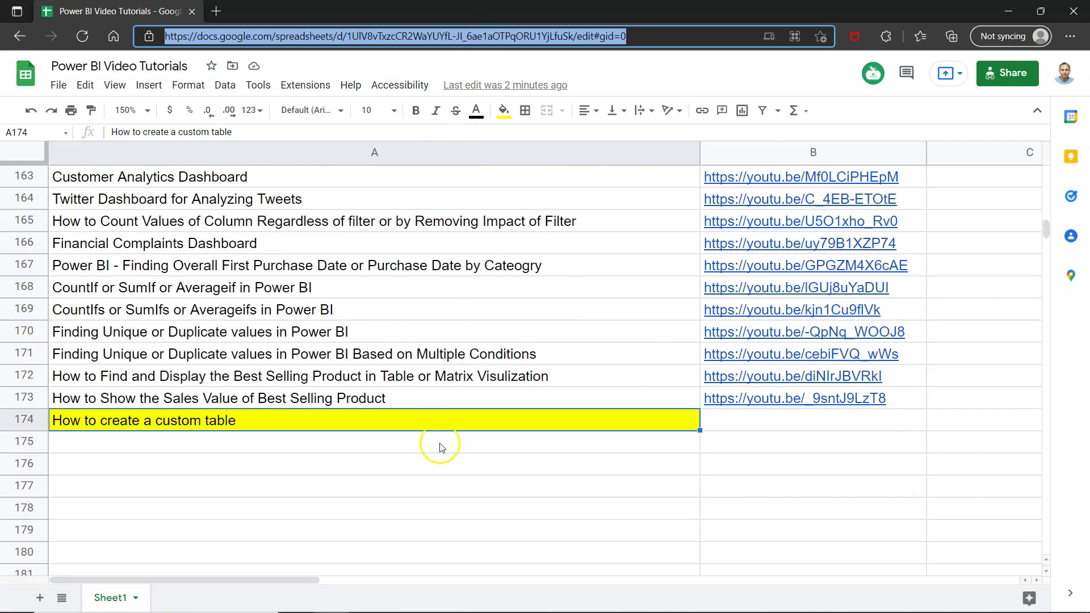
click(471, 375)
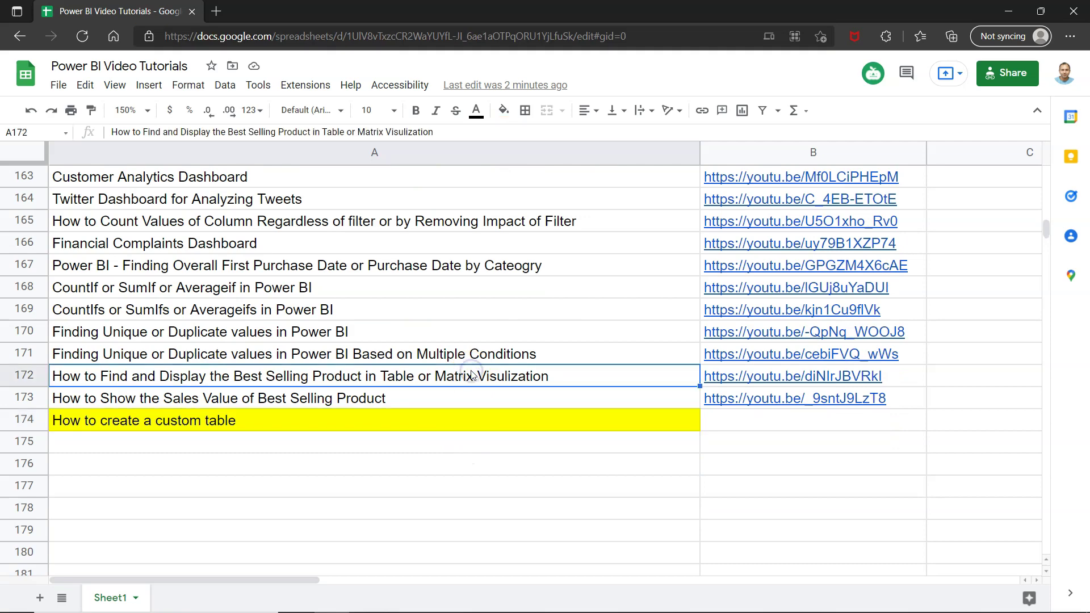
- Switch to the Sales Dashboard report and start a new hand-typed table with Enter data
key(alt+Tab)
key(alt+Tab)
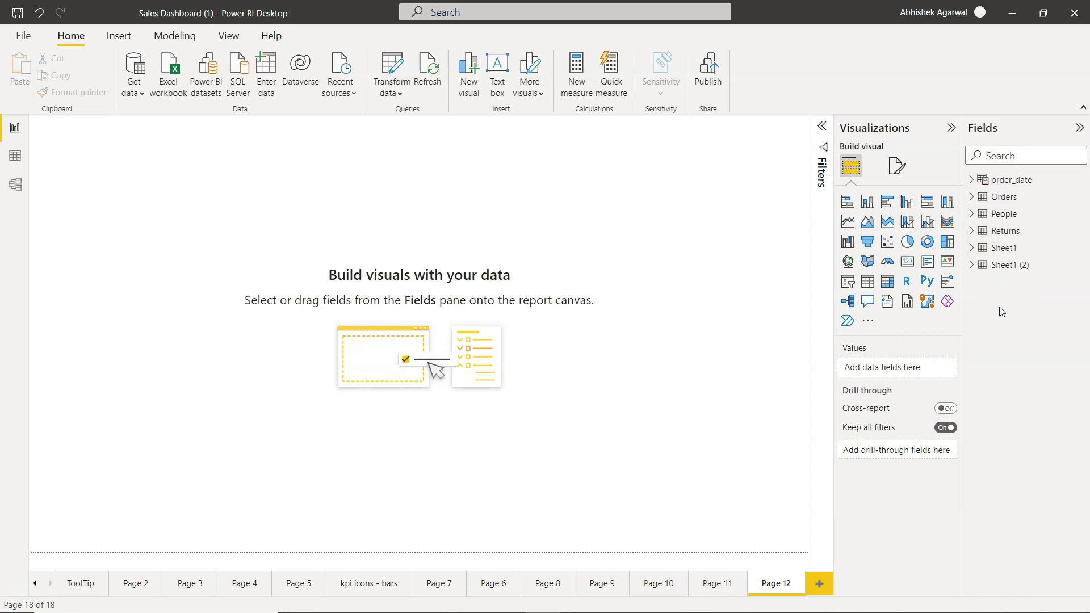
click(513, 282)
click(267, 74)
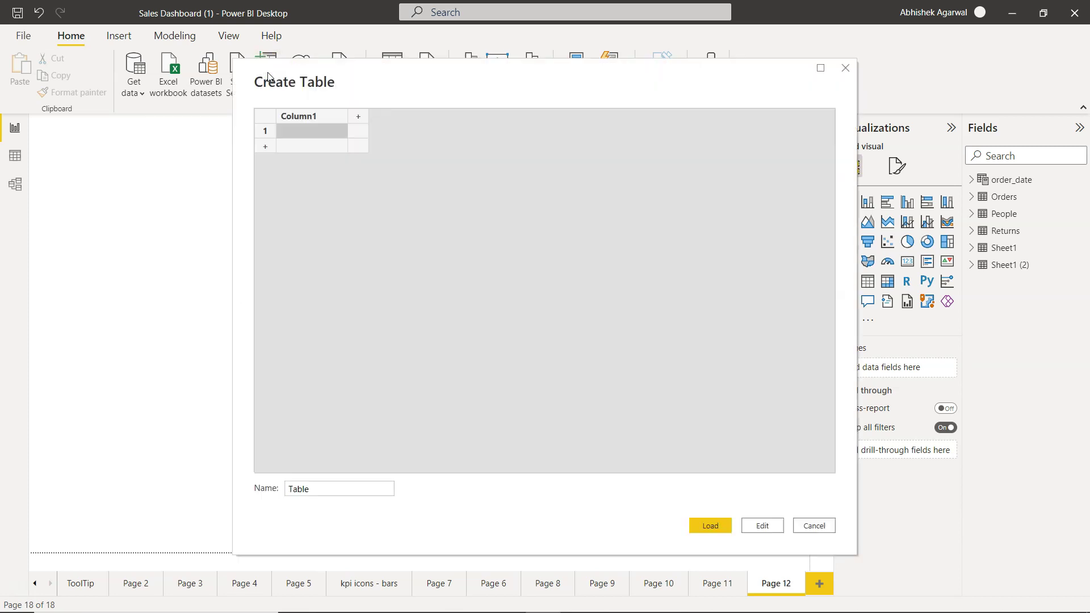
- Rename Column1 to Project Code and add a second column named Project Name
click(305, 131)
click(317, 117)
double_click(317, 116)
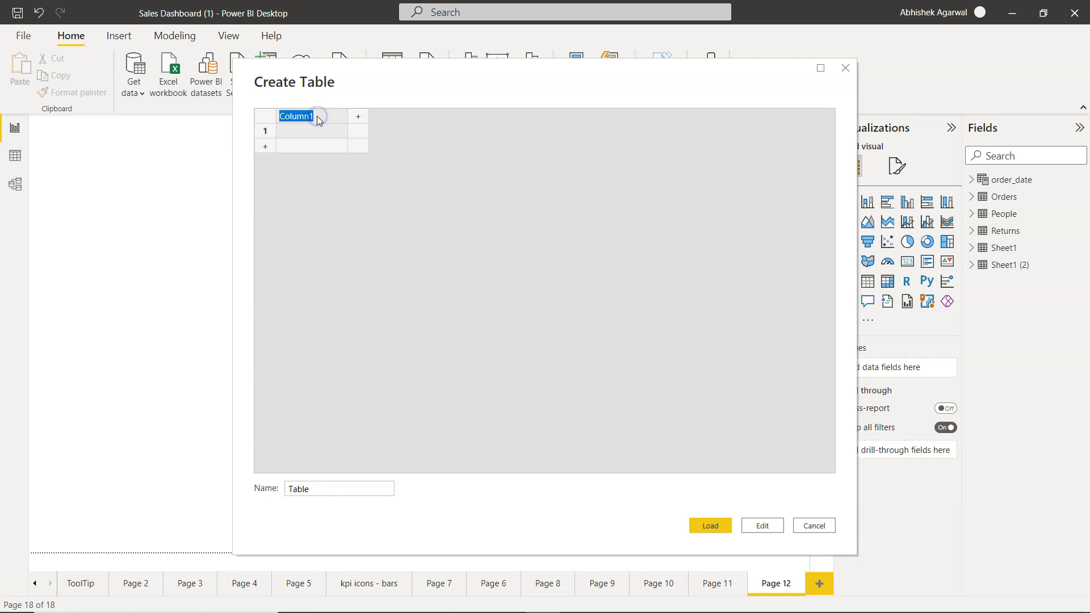
text(Project Code)
click(364, 118)
double_click(380, 116)
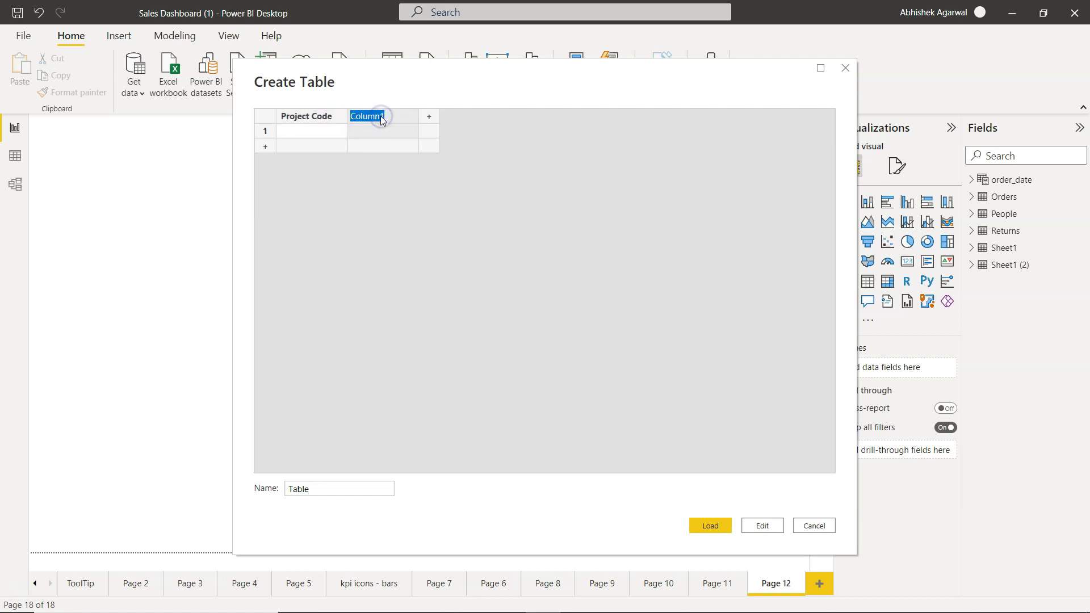
text(Project Name)
click(336, 140)
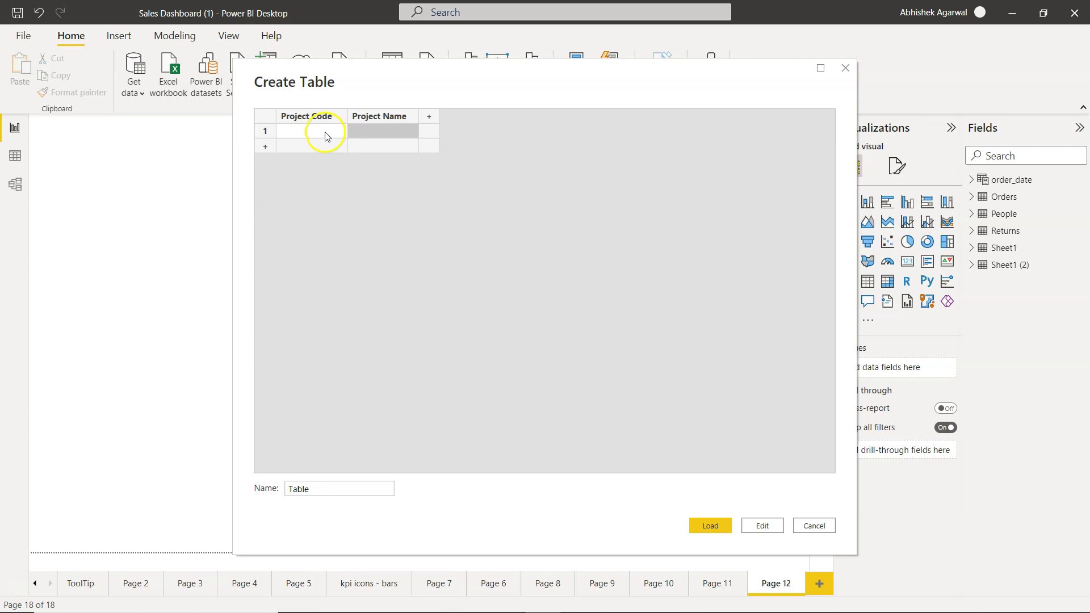
- Enter row 1 as P01 / AI and row 2 as P02 / Cloud Computing
click(325, 132)
text(P01)
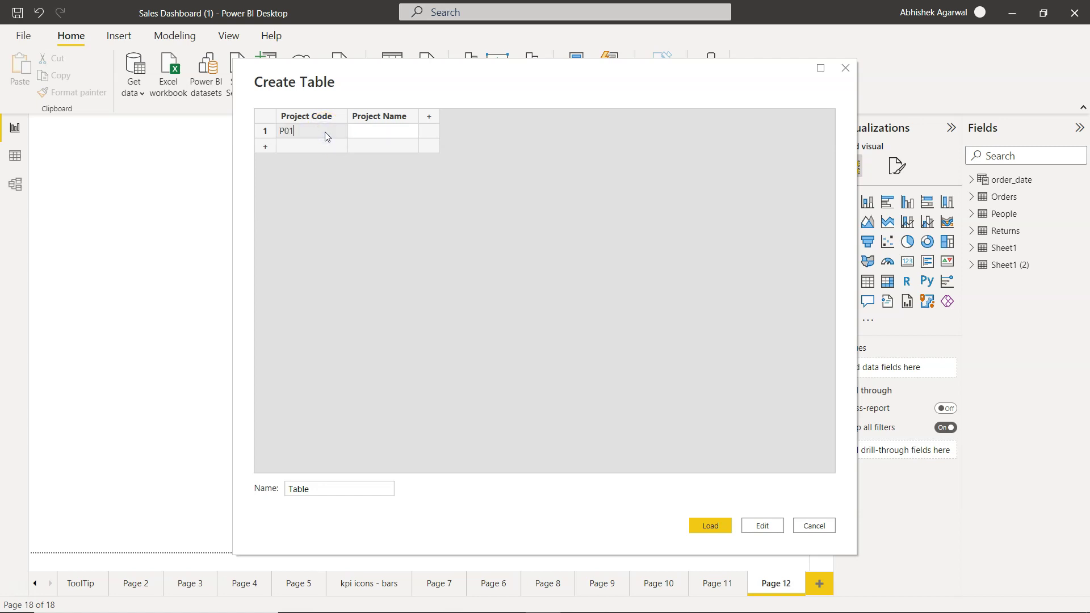
key(Tab)
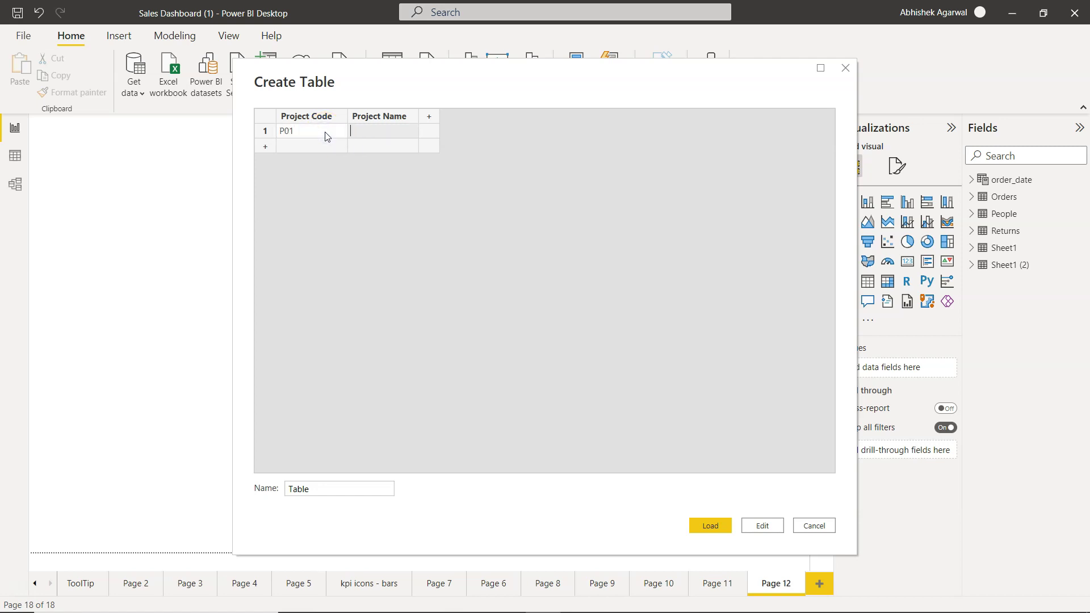
text(Al)
click(265, 148)
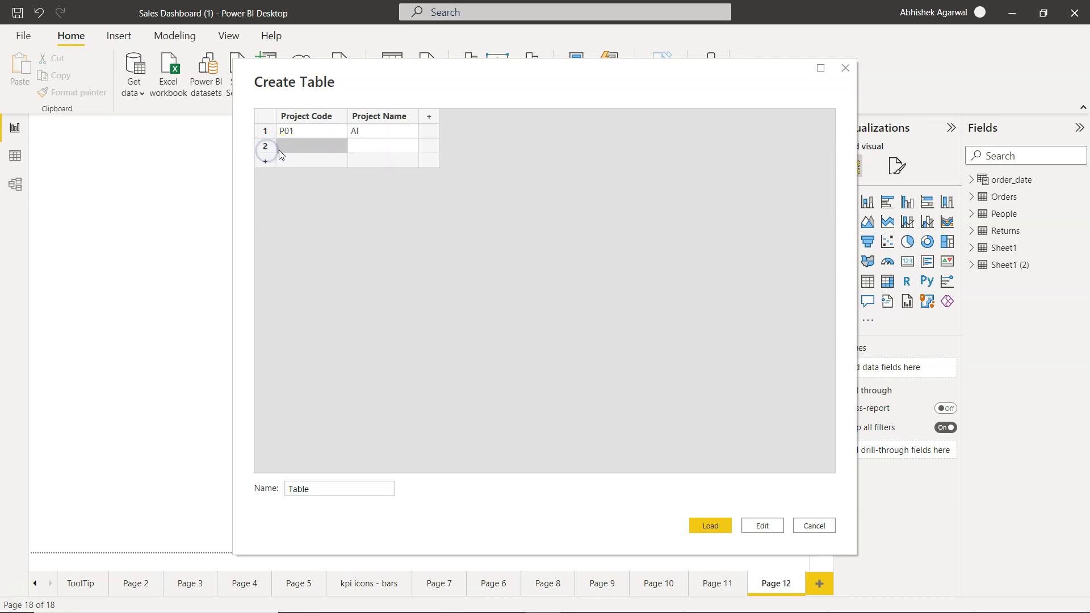
text(P02)
key(Tab)
text(Cloud )
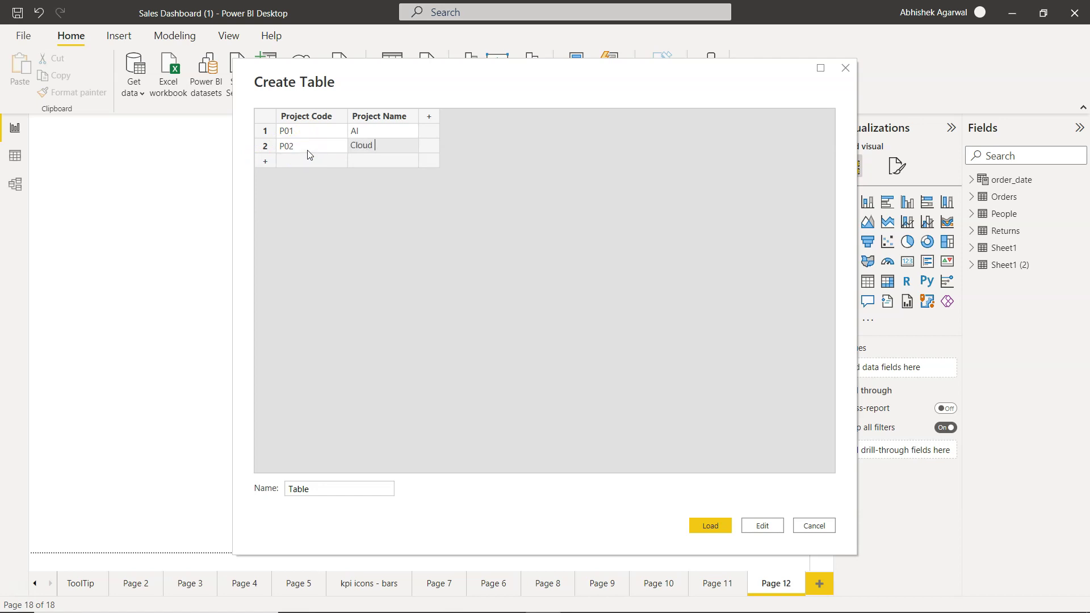
text(Computing)
click(319, 158)
- Add a third row with project code P02 and name IoT
click(267, 163)
click(298, 165)
text(P0)
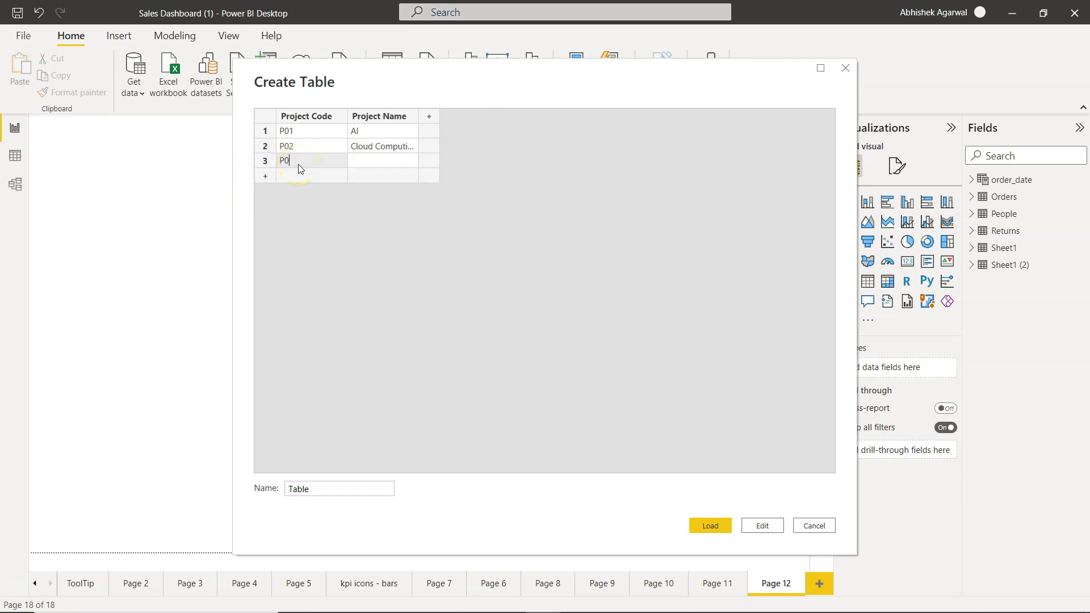
text(2)
key(Tab)
text(IoT)
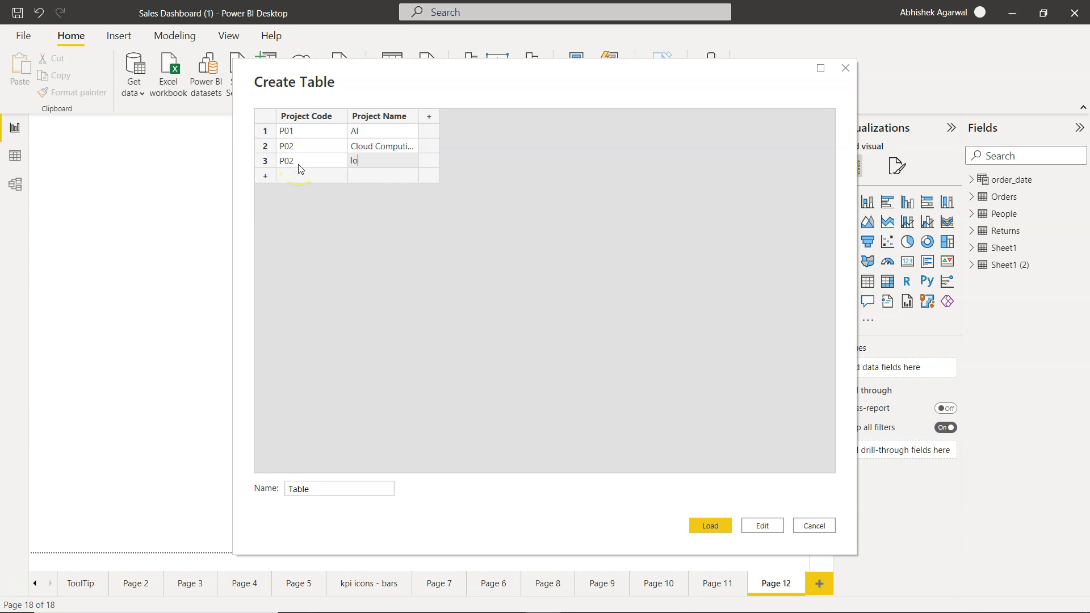
click(347, 207)
- Replace the default name Table with Projects and load the table into the model
click(325, 488)
click(325, 489)
drag(325, 489, 261, 494)
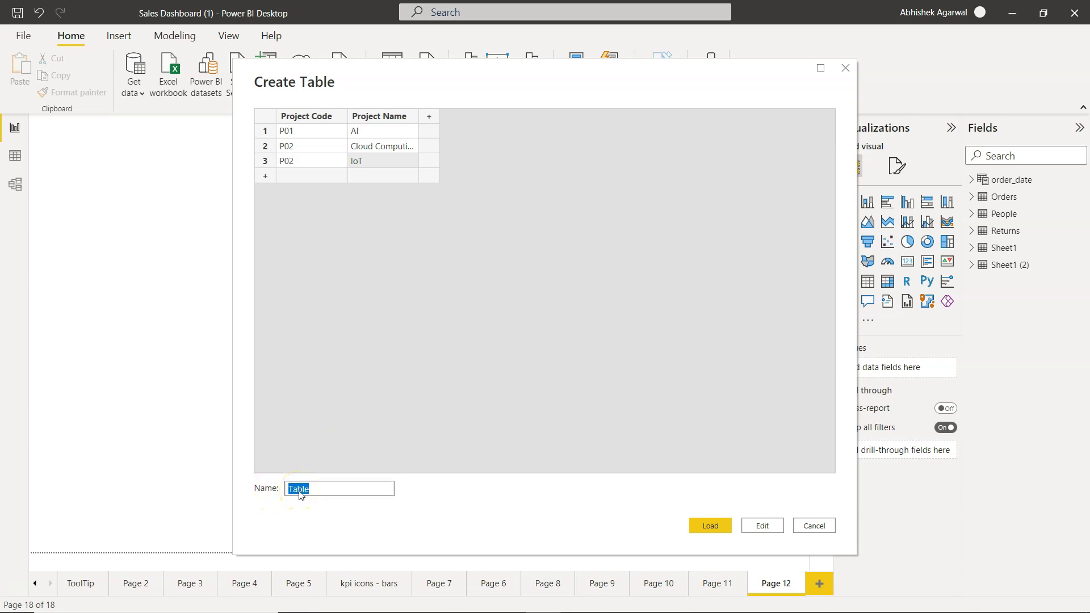
text(Projects)
click(715, 526)
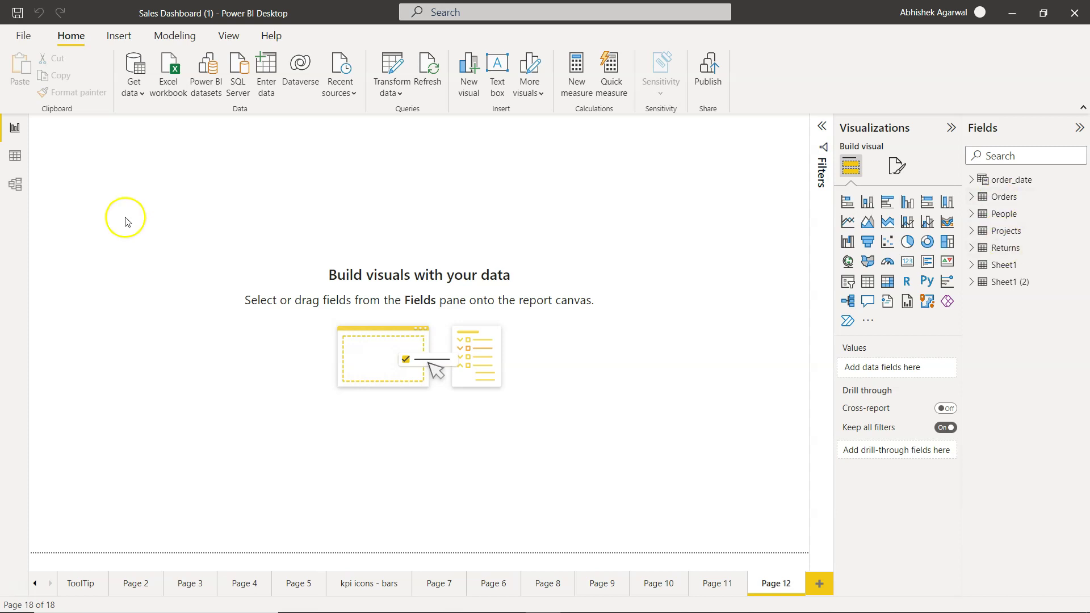
- Review the Projects rows in Data view, then show the Projects table in the Model diagram
click(16, 156)
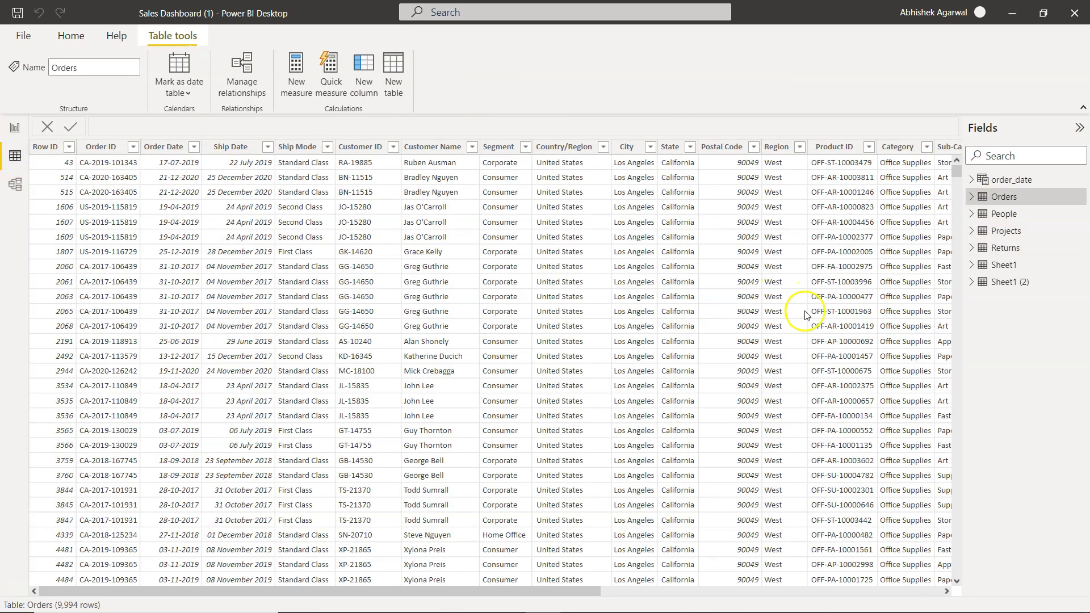
click(1006, 230)
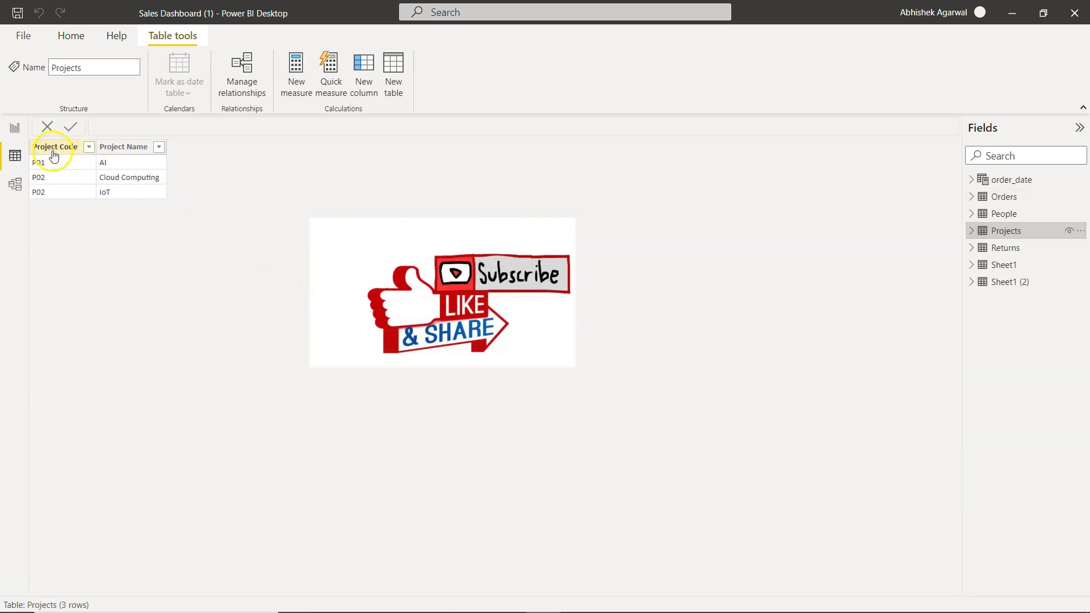
click(15, 185)
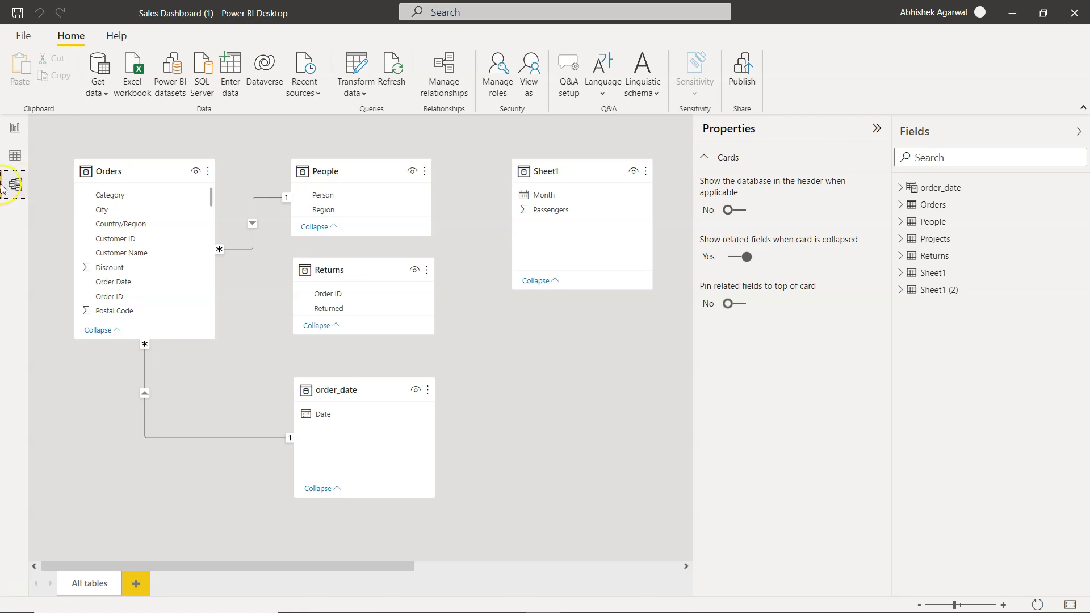
click(877, 128)
click(1078, 132)
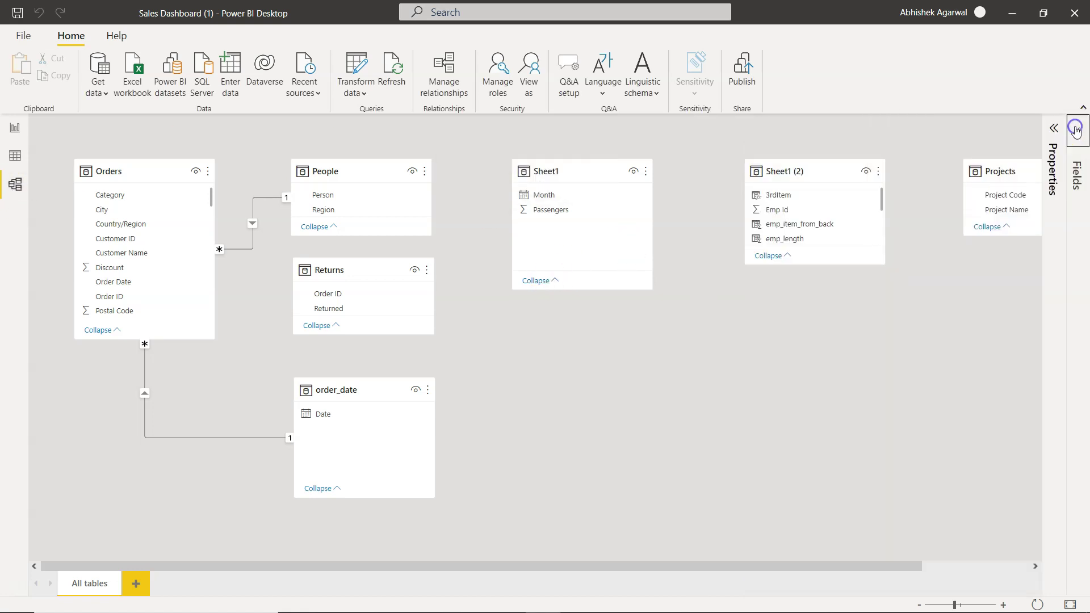
scroll(899, 363, right, 2)
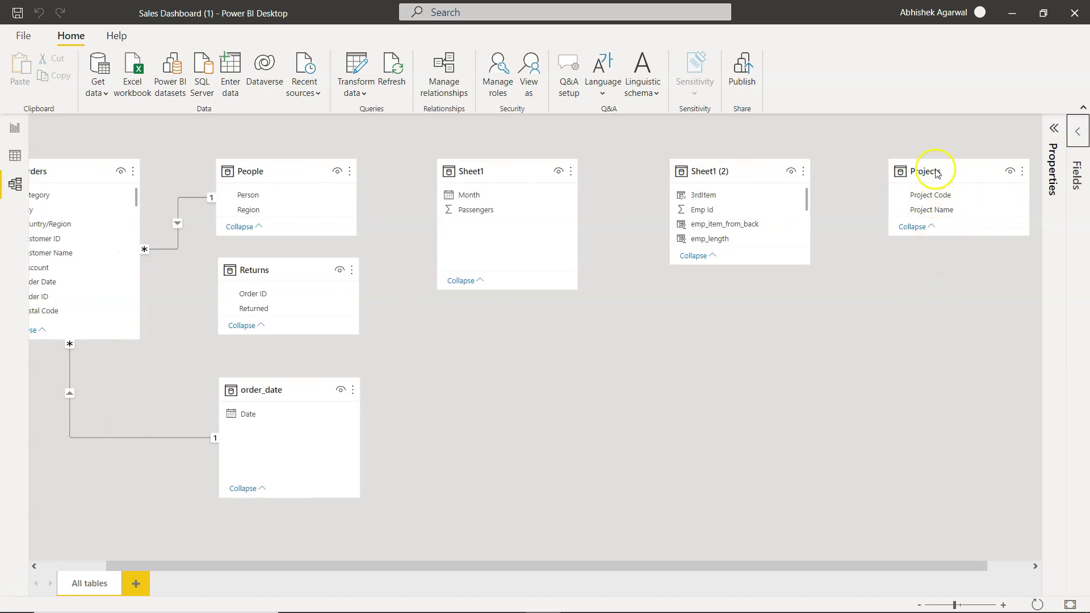
scroll(684, 366, left, 1)
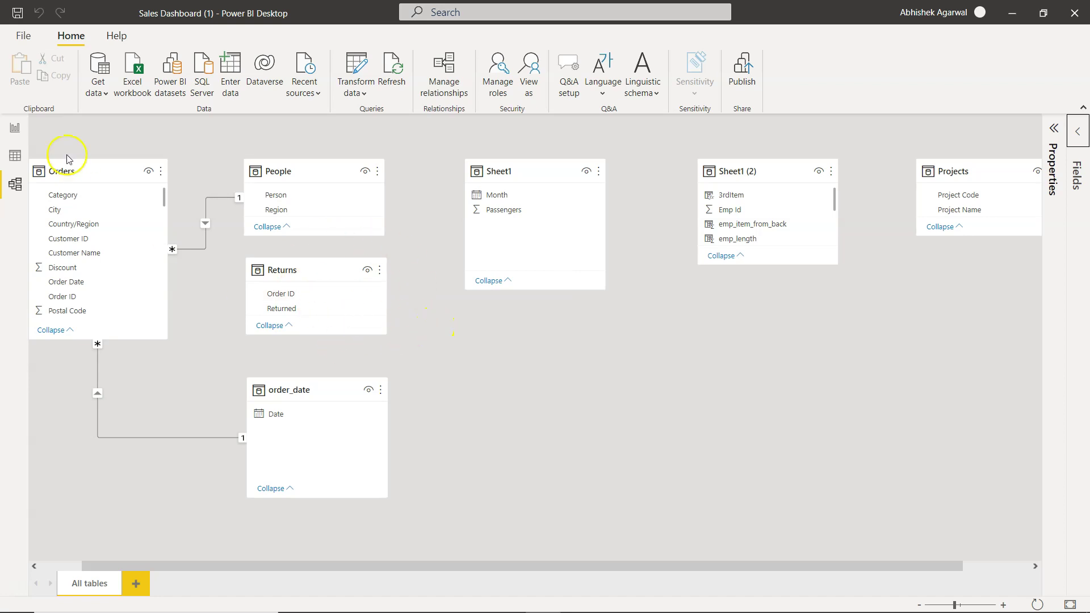
- Go back to Report view on the blank Page 12
click(16, 128)
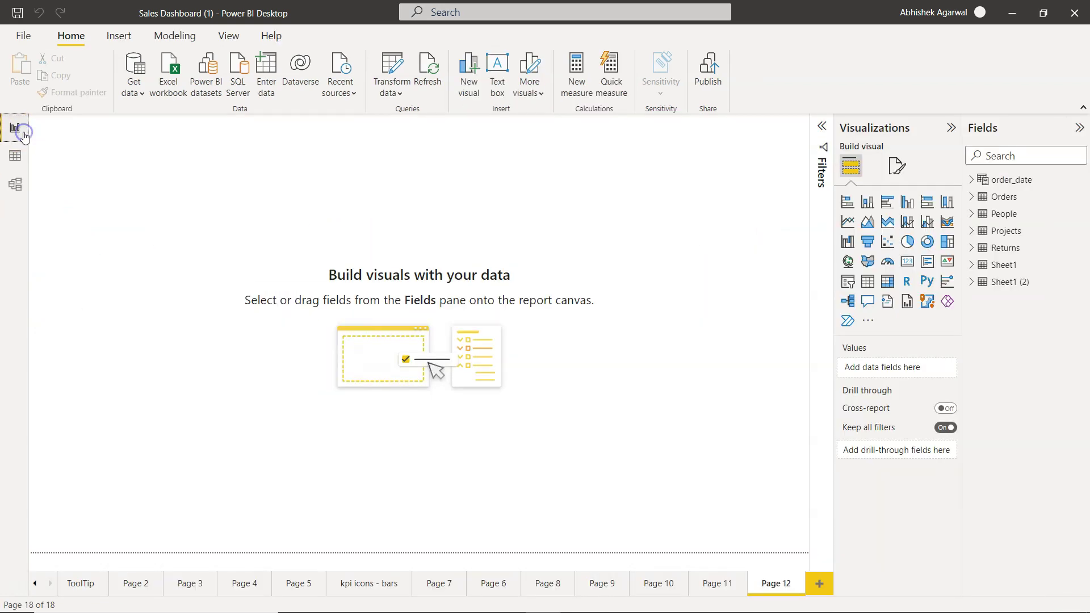